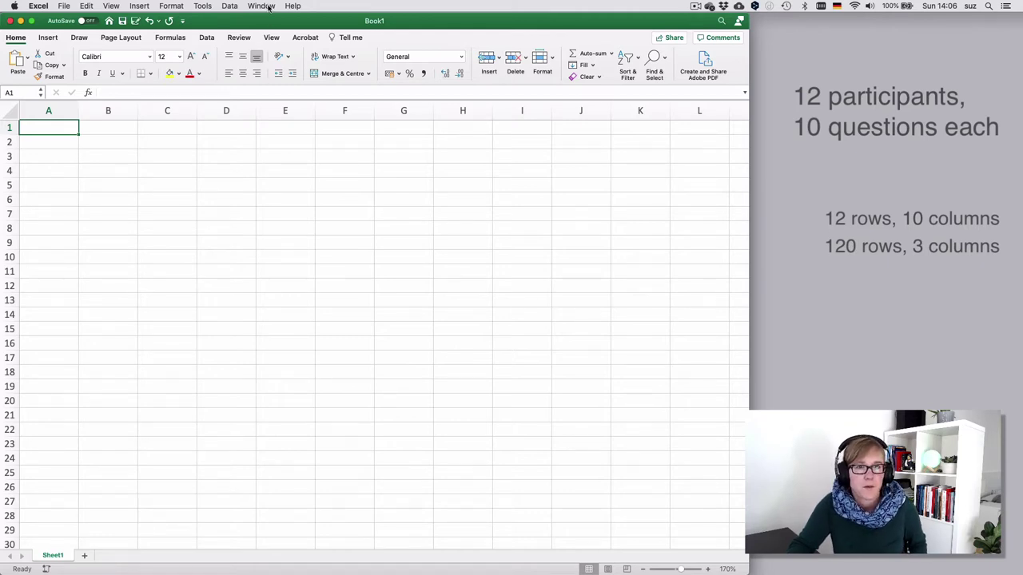
Switch to the Wide-long_format workbook and examine the SUBJECT column and the Q.1 to Q.10 columns on the wide sheet.
{"action": "left_click", "coordinate": [268, 6]}
{"action": "left_click", "coordinate": [287, 201]}
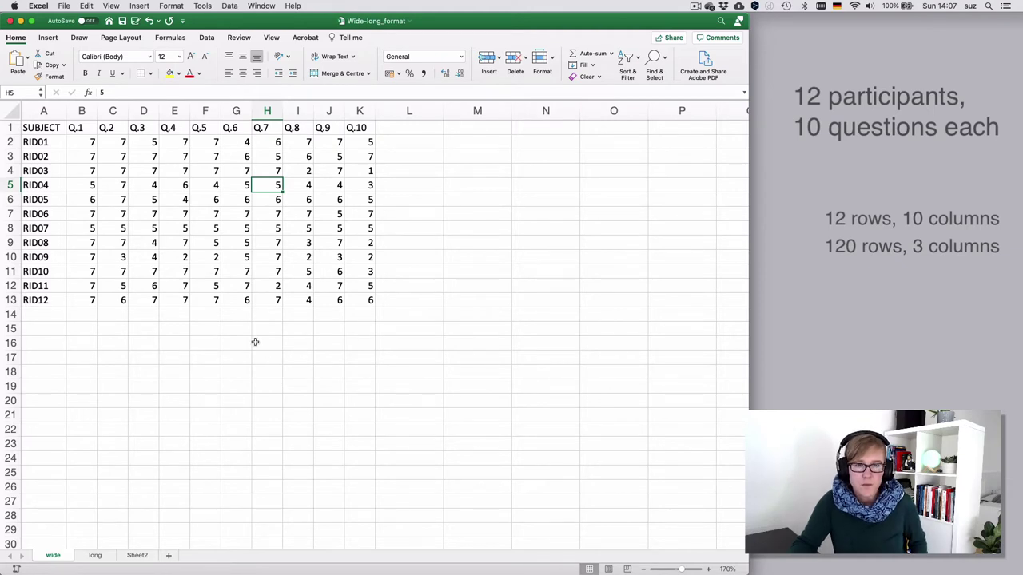
{"action": "left_click", "coordinate": [40, 110]}
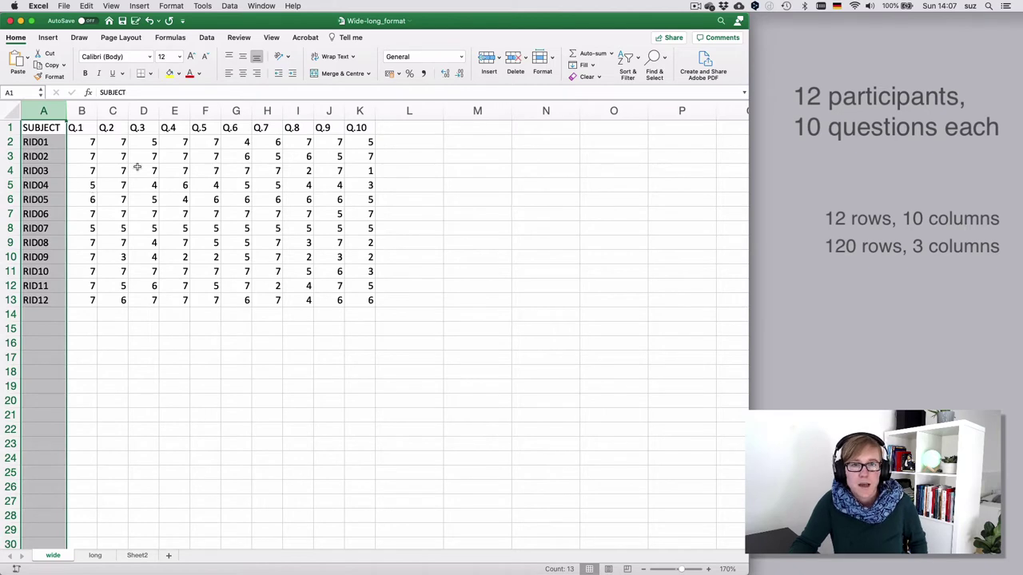
{"action": "left_click_drag", "start_coordinate": [84, 111], "coordinate": [360, 102]}
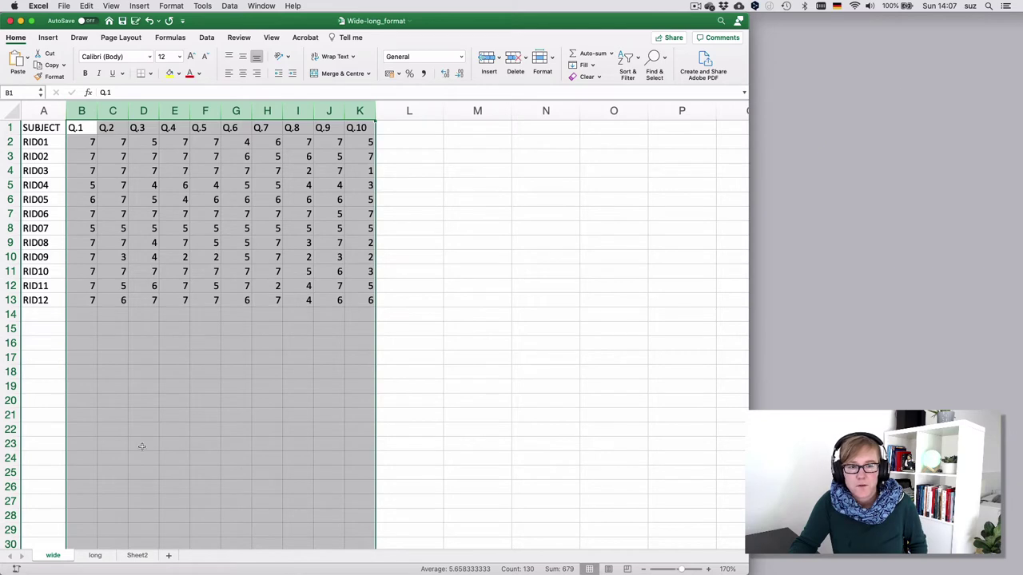
Examine the SUBJECT, Q.TYPE and SCORE columns on the long sheet and compare that layout with the wide sheet.
{"action": "left_click", "coordinate": [94, 556]}
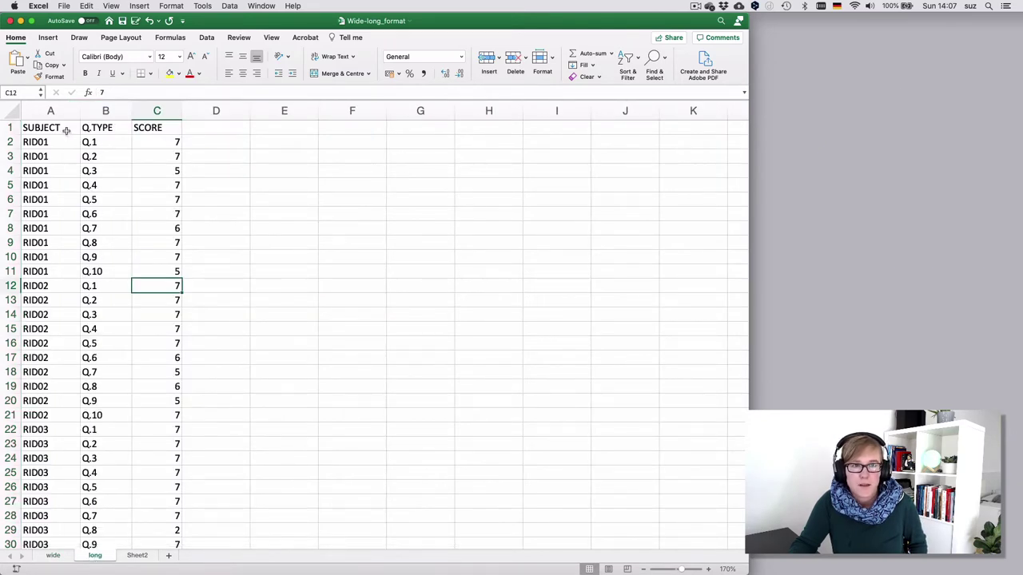
{"action": "left_click_drag", "start_coordinate": [66, 129], "coordinate": [50, 299]}
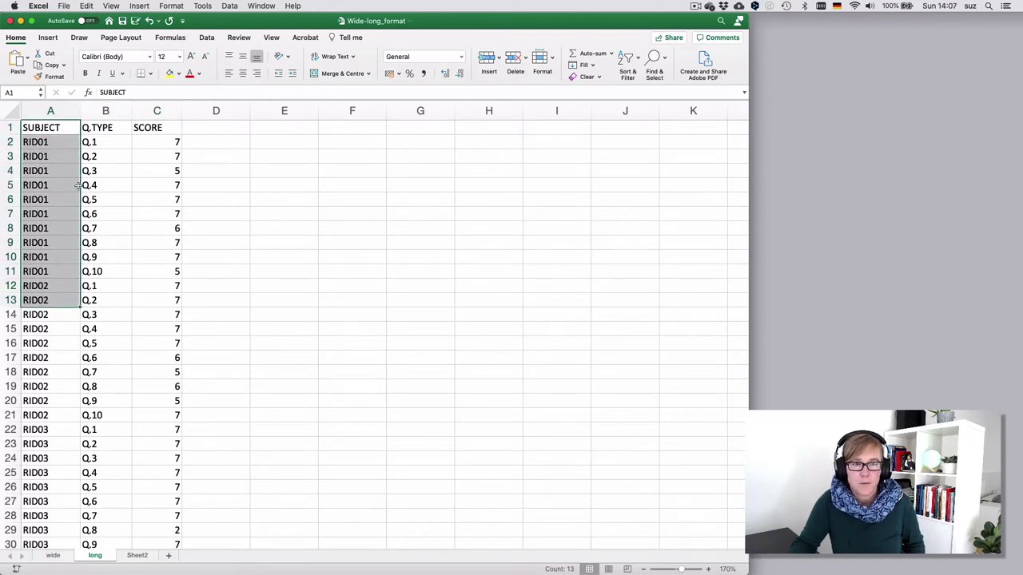
{"action": "left_click_drag", "start_coordinate": [102, 130], "coordinate": [96, 279]}
{"action": "left_click_drag", "start_coordinate": [156, 130], "coordinate": [155, 265]}
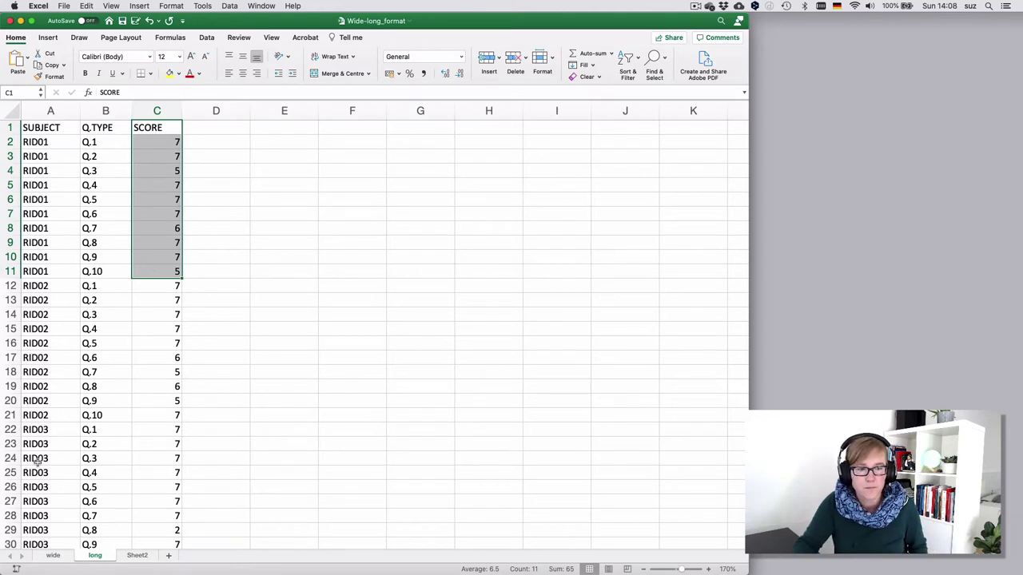
{"action": "left_click", "coordinate": [53, 556]}
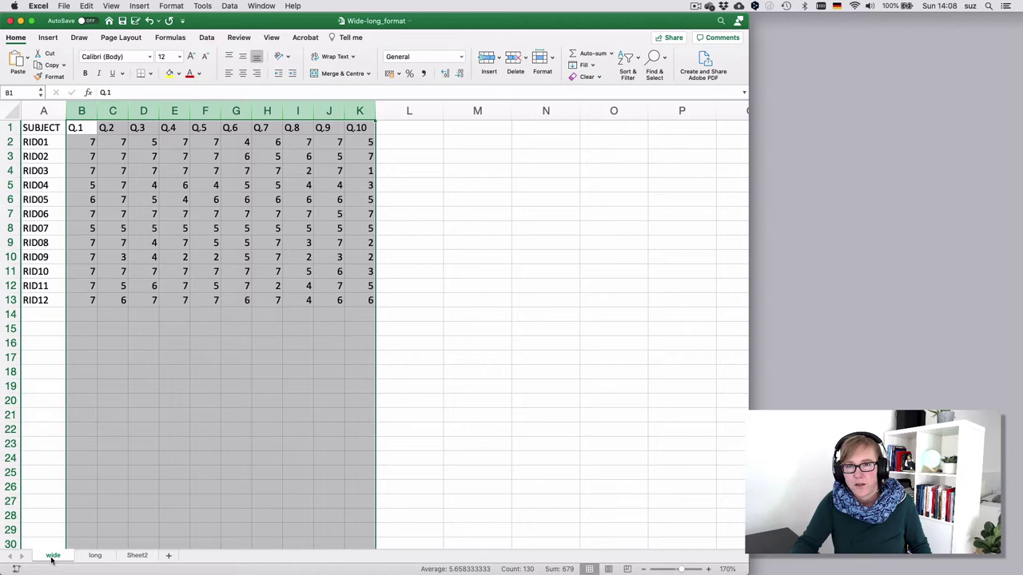
{"action": "left_click", "coordinate": [95, 555]}
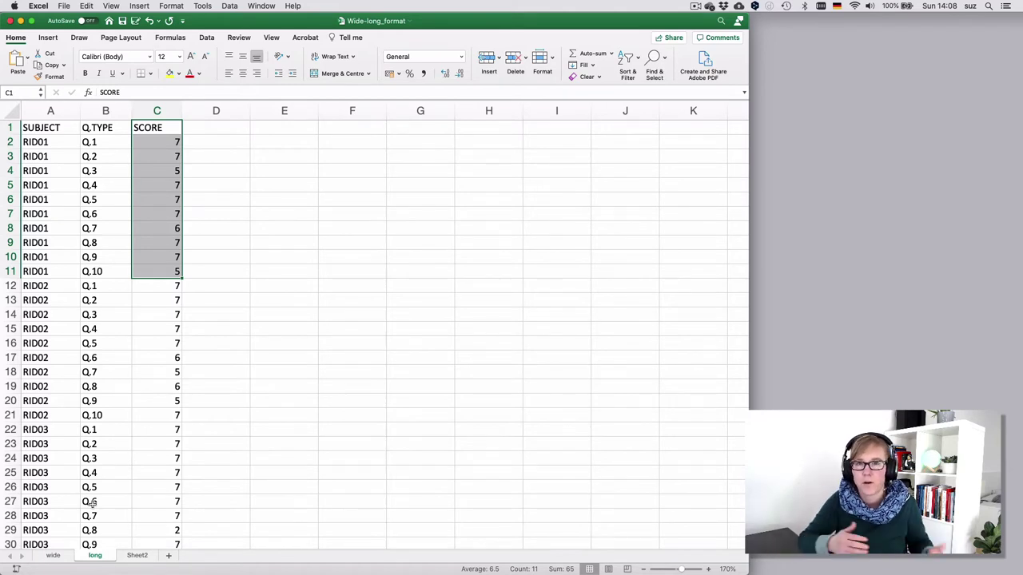
On the wide sheet, enter =AVERAGE(B2:K2) in L2 and fill it down to L13 to average each subject's scores.
{"action": "left_click", "coordinate": [53, 555]}
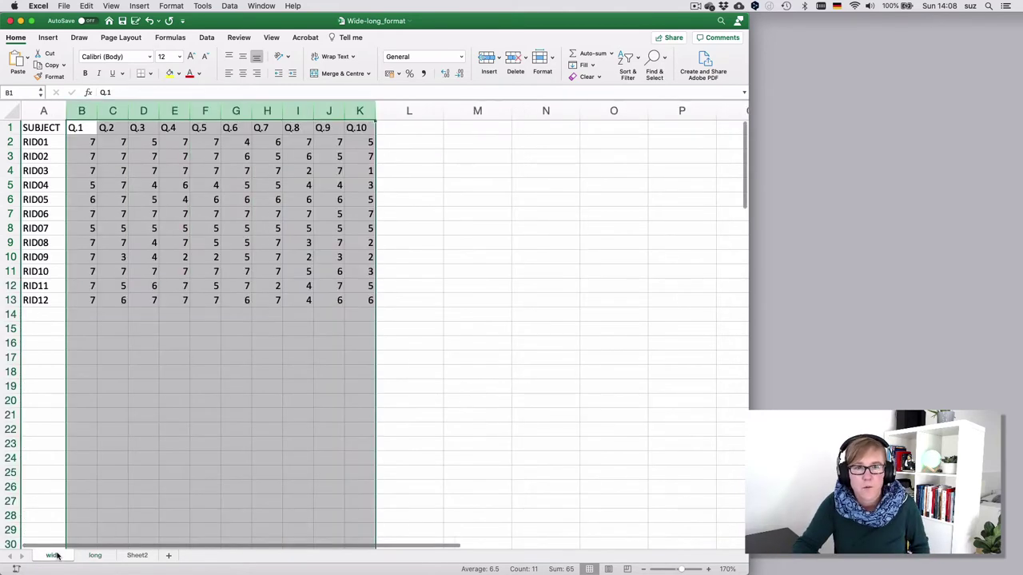
{"action": "left_click", "coordinate": [148, 280]}
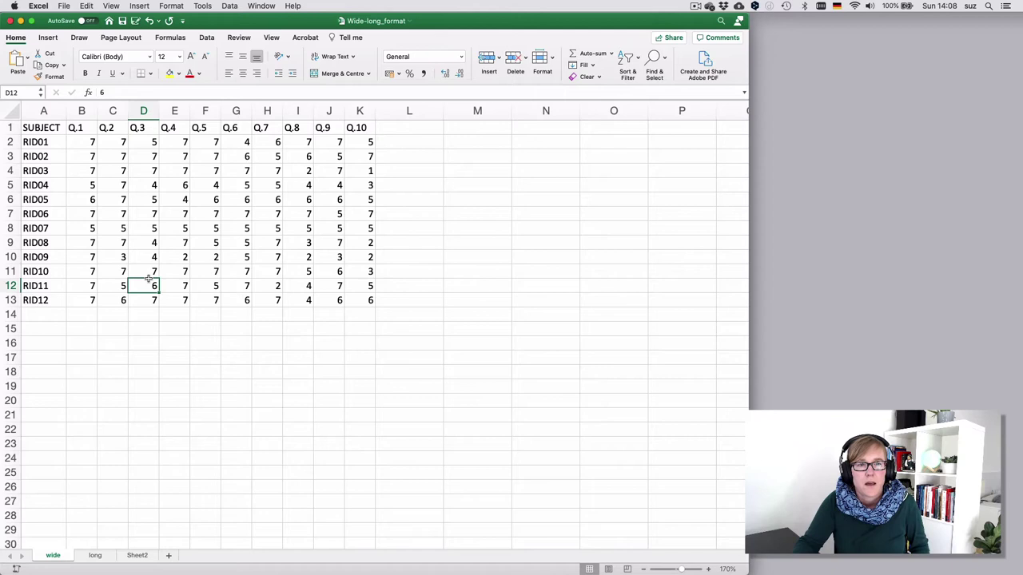
{"action": "left_click", "coordinate": [398, 141]}
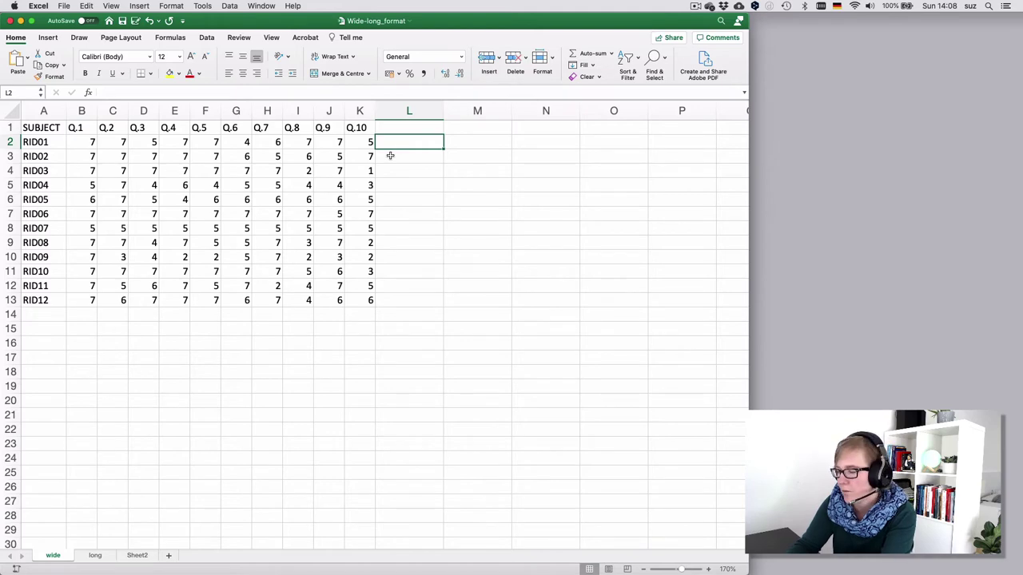
{"action": "type", "text": "="}
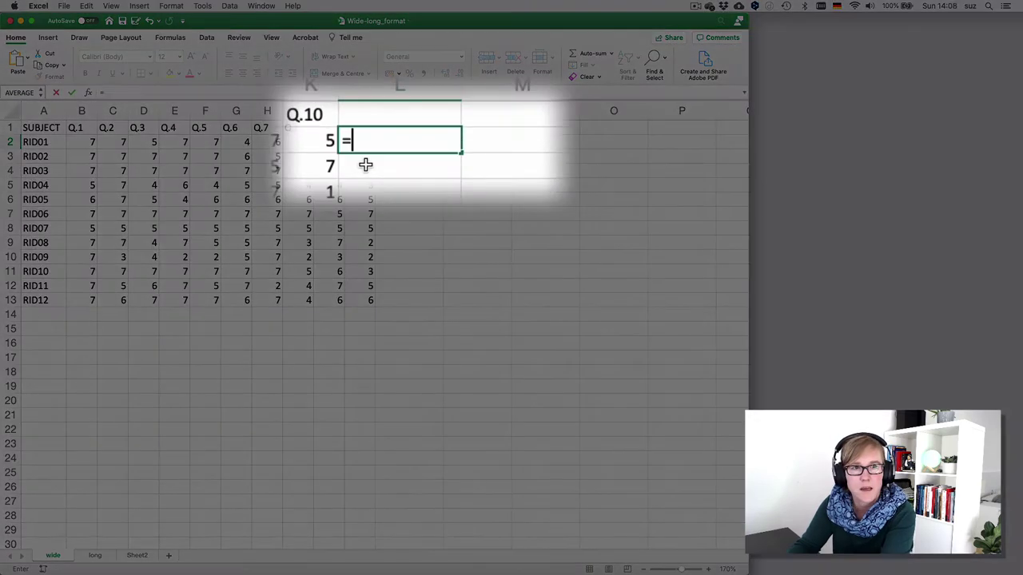
{"action": "type", "text": "AVERAGE("}
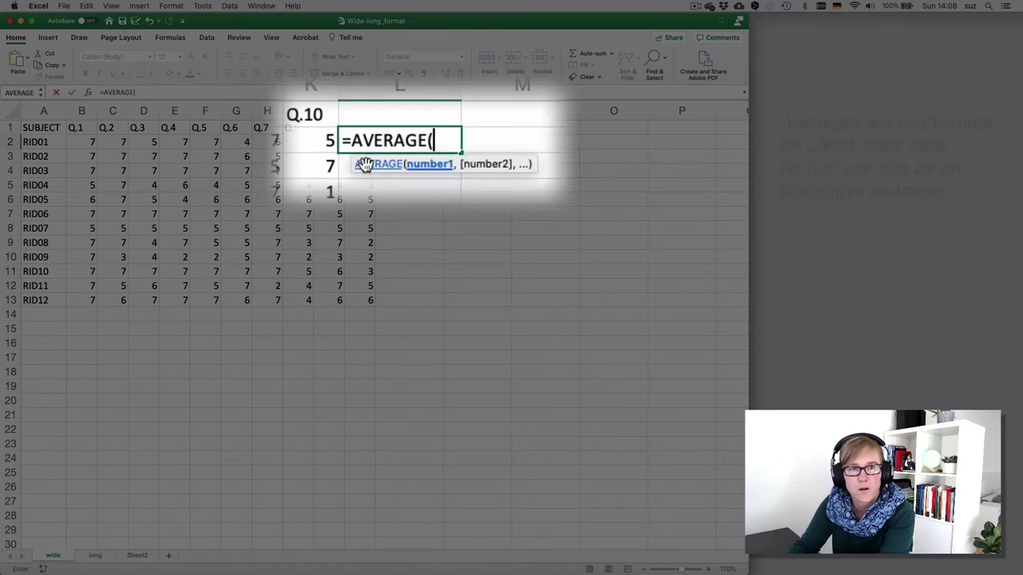
{"action": "type", "text": "B2:K"}
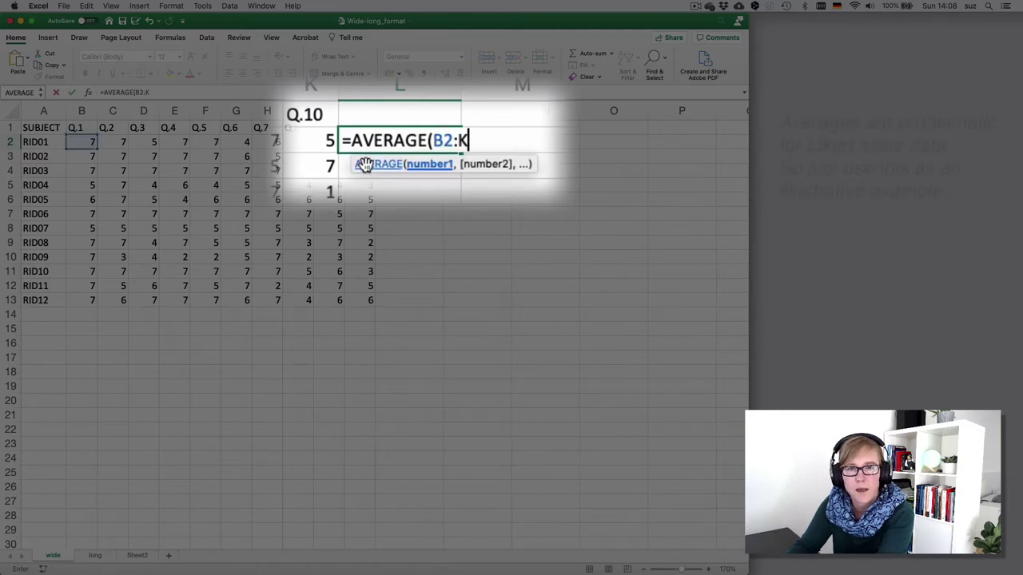
{"action": "type", "text": "2"}
{"action": "key", "text": "Return"}
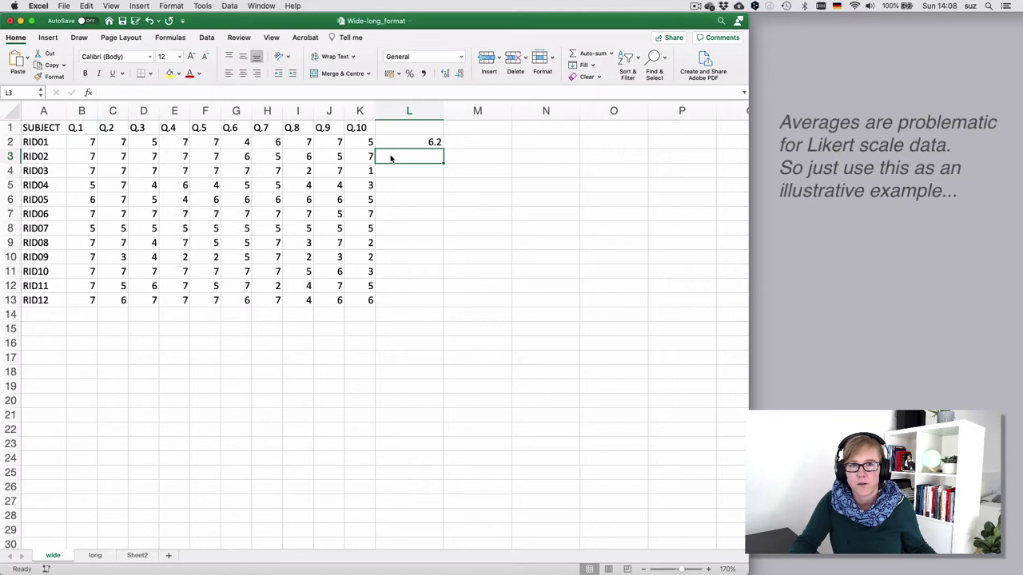
{"action": "left_click", "coordinate": [407, 141]}
{"action": "left_click_drag", "start_coordinate": [443, 147], "coordinate": [440, 309]}
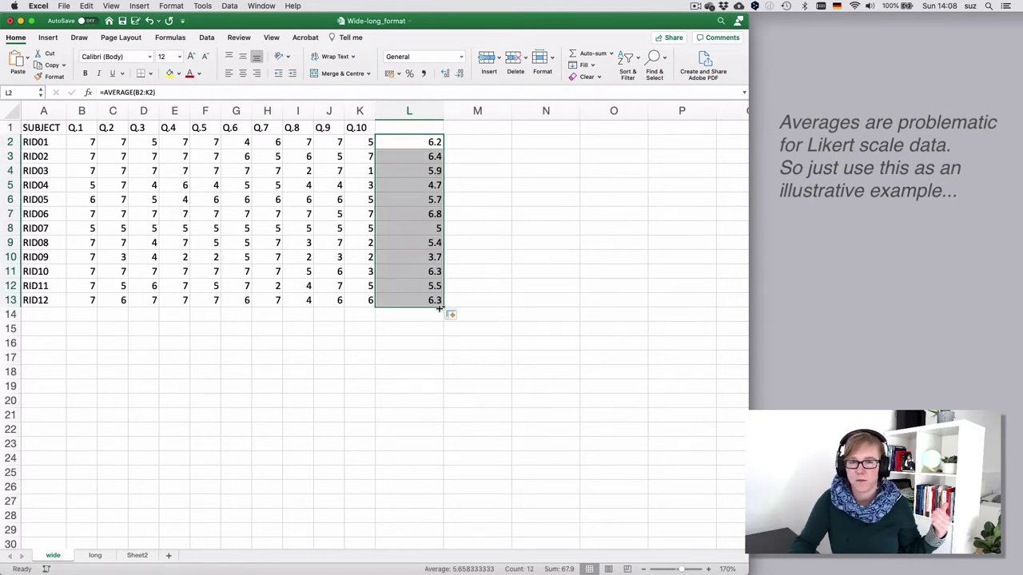
Enter =AVERAGE(B2:B13) in B14 and fill it across to K14 to average each question's scores.
{"action": "left_click", "coordinate": [85, 314]}
{"action": "type", "text": "="}
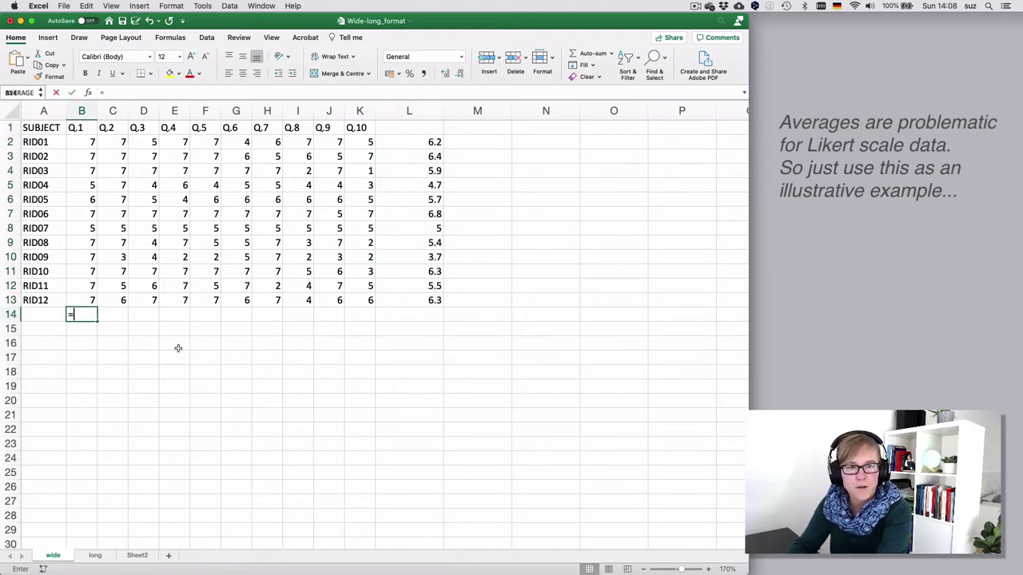
{"action": "type", "text": "AVER"}
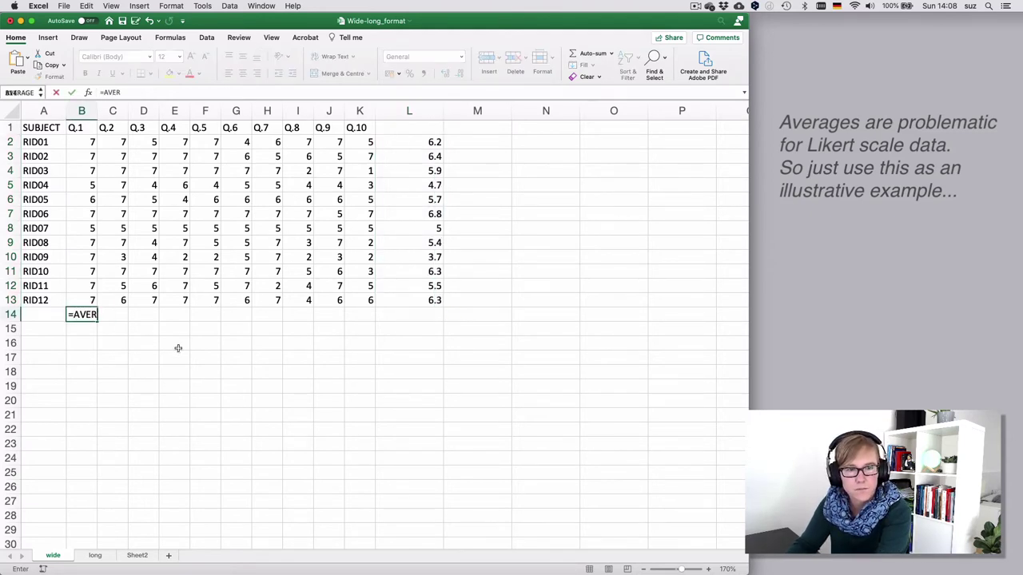
{"action": "type", "text": "AGE(B"}
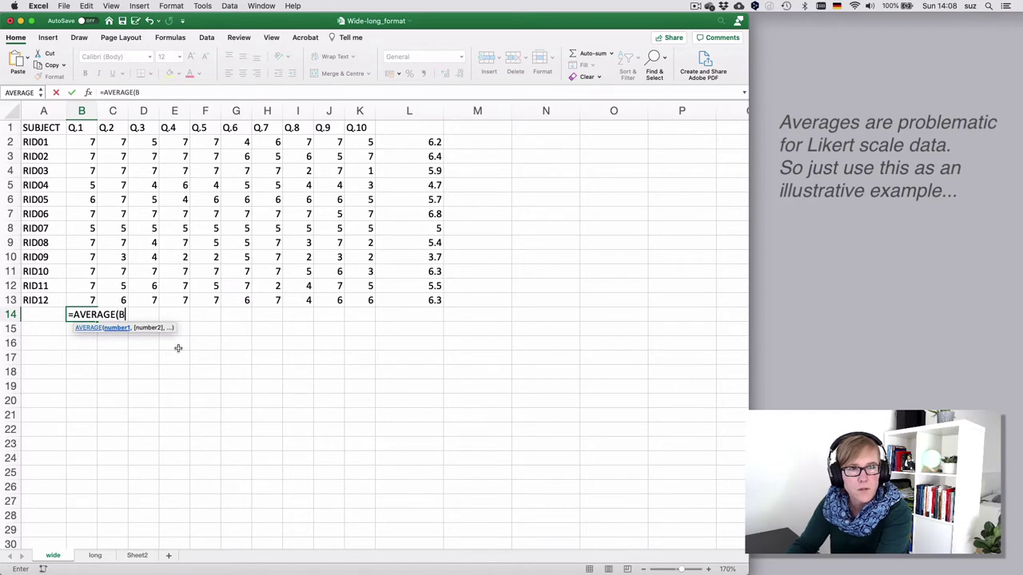
{"action": "type", "text": "2:B13)"}
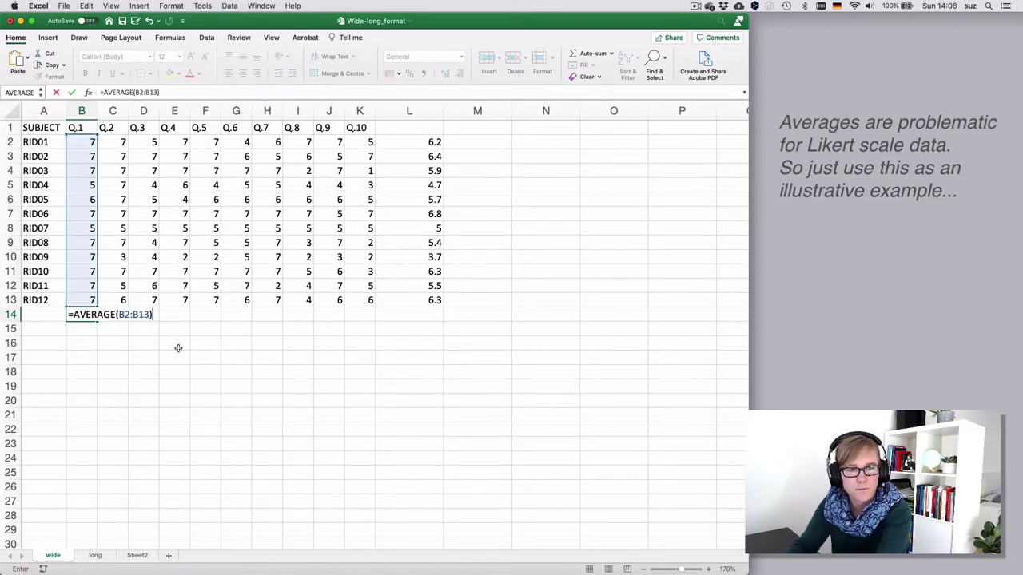
{"action": "key", "text": "Return"}
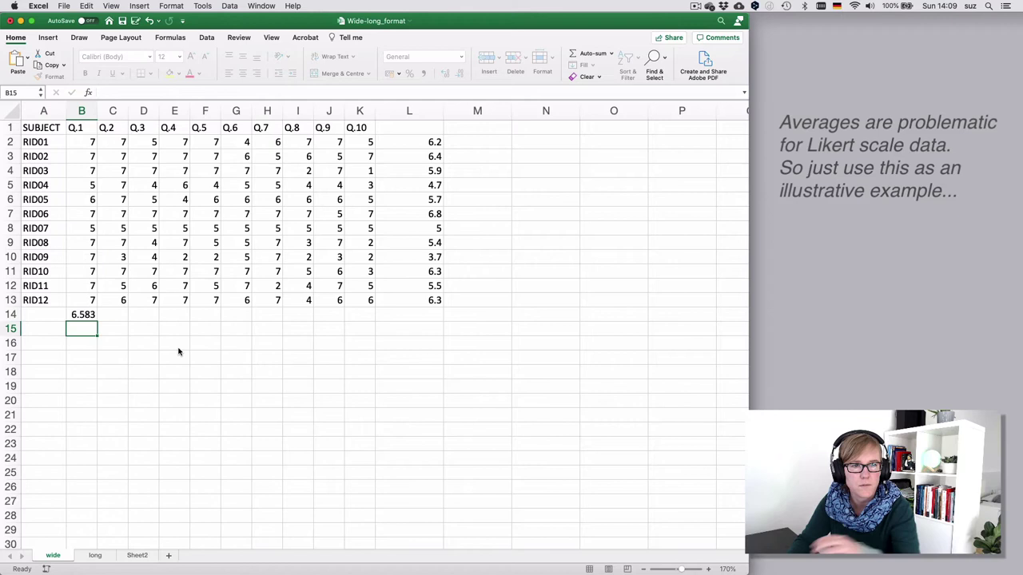
{"action": "left_click", "coordinate": [91, 317]}
{"action": "left_click_drag", "start_coordinate": [96, 320], "coordinate": [369, 314]}
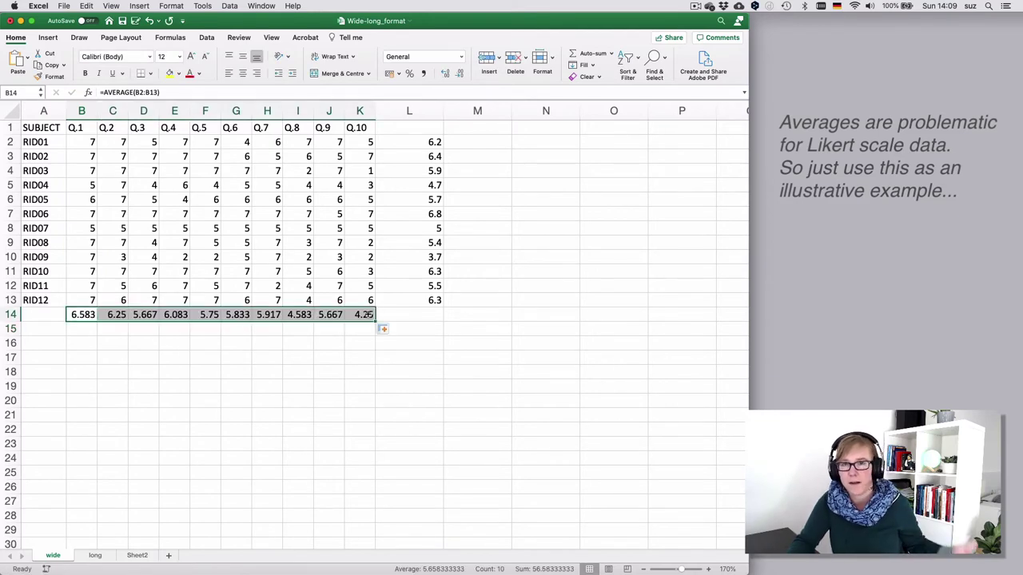
Inspect the Q.7 average formula in H14 and look over the participant details and question columns on Sheet2.
{"action": "left_click", "coordinate": [270, 314]}
{"action": "left_click", "coordinate": [218, 92]}
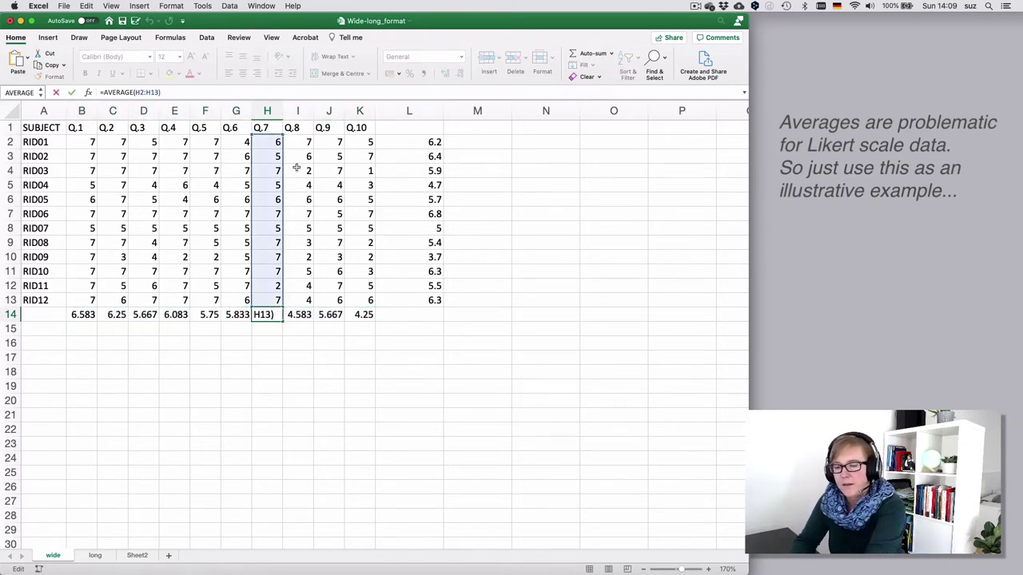
{"action": "key", "text": "Escape"}
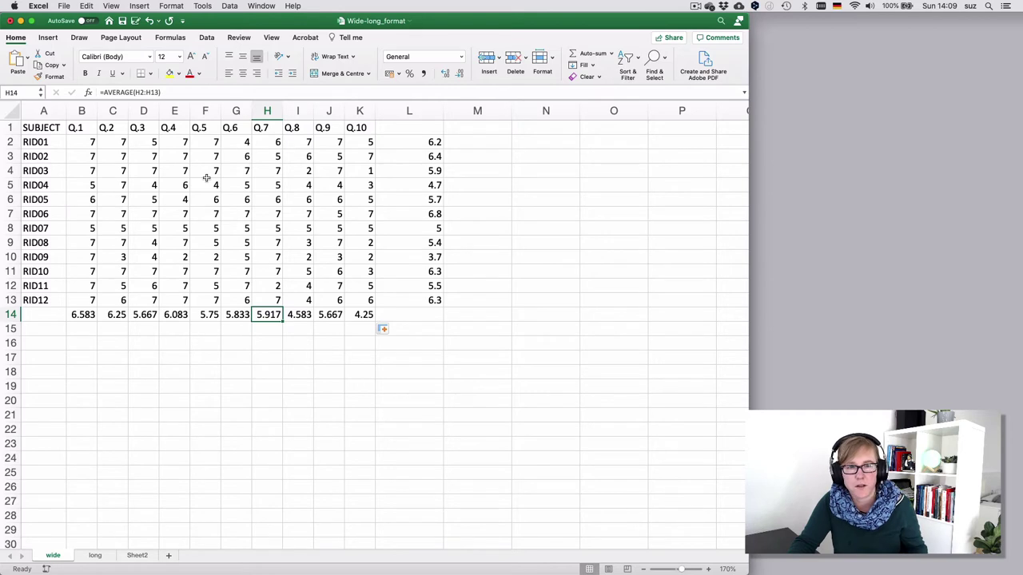
{"action": "left_click", "coordinate": [137, 555]}
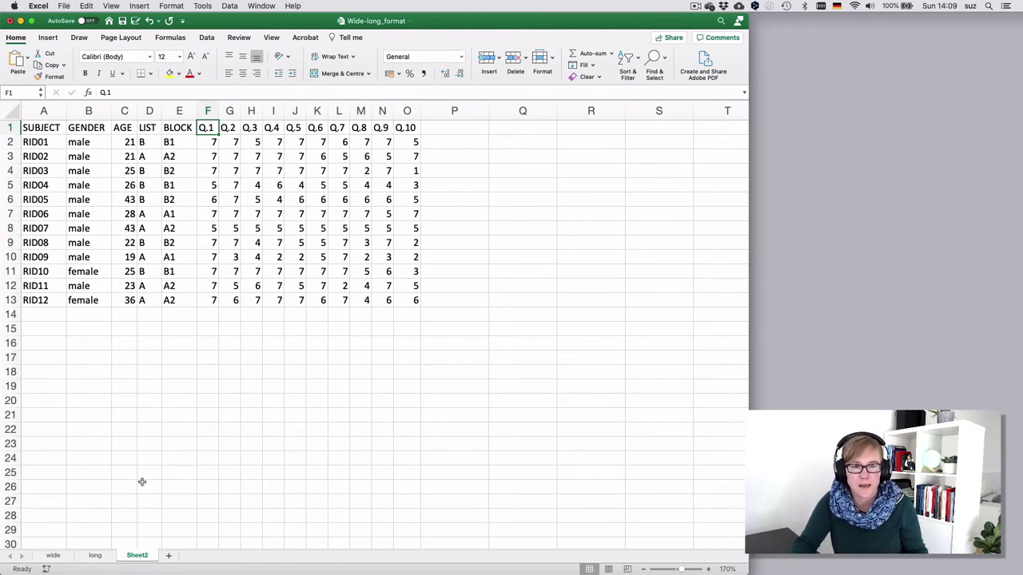
{"action": "left_click", "coordinate": [53, 555]}
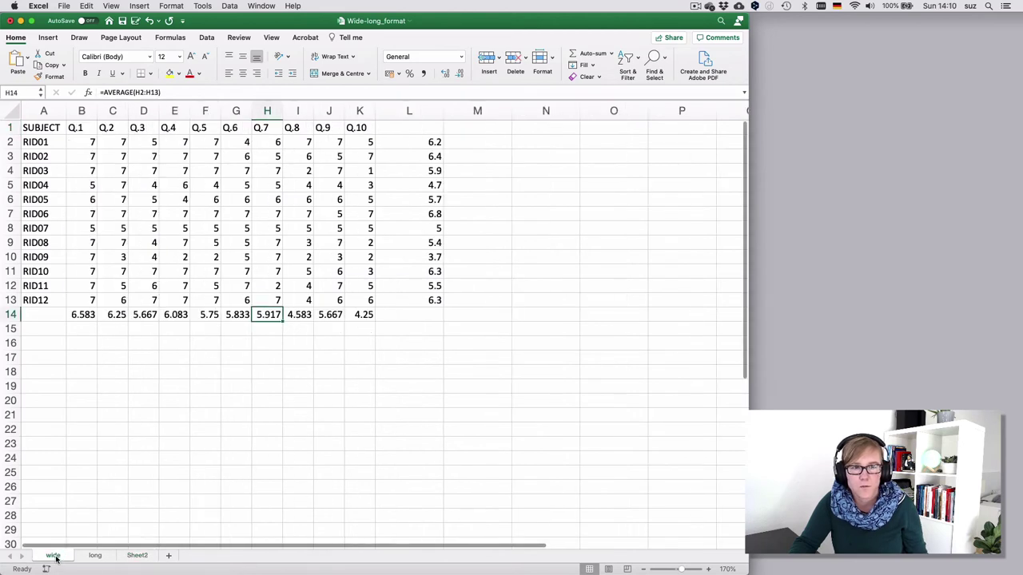
On the long sheet, insert a blank column between Q.TYPE and SCORE.
{"action": "left_click", "coordinate": [93, 556]}
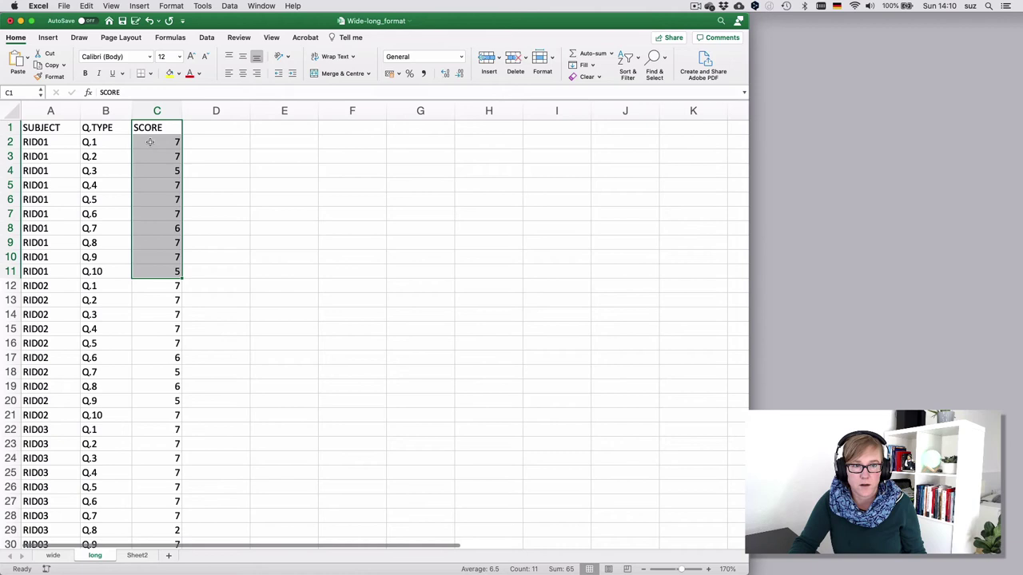
{"action": "left_click", "coordinate": [149, 110]}
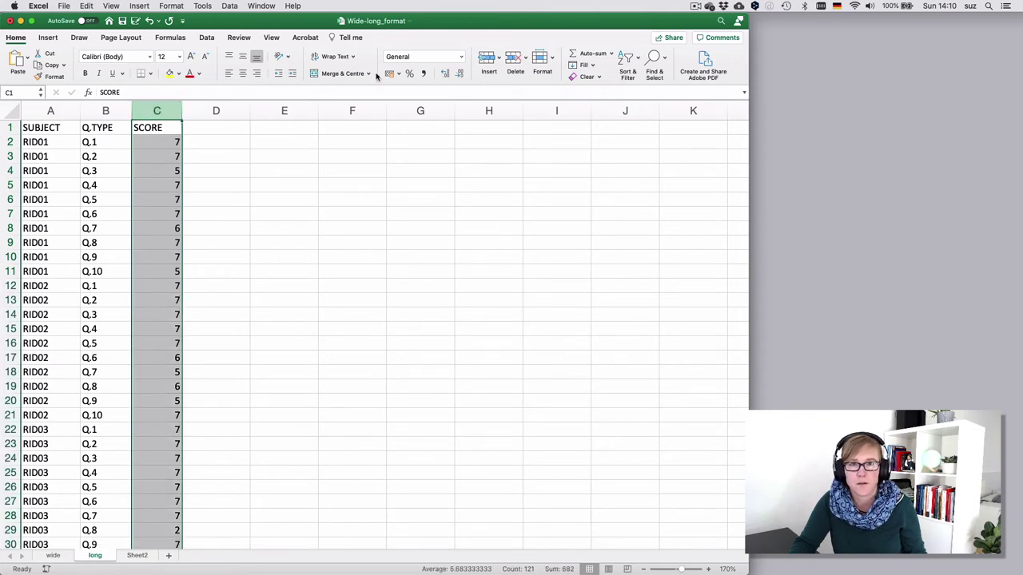
{"action": "left_click", "coordinate": [485, 61]}
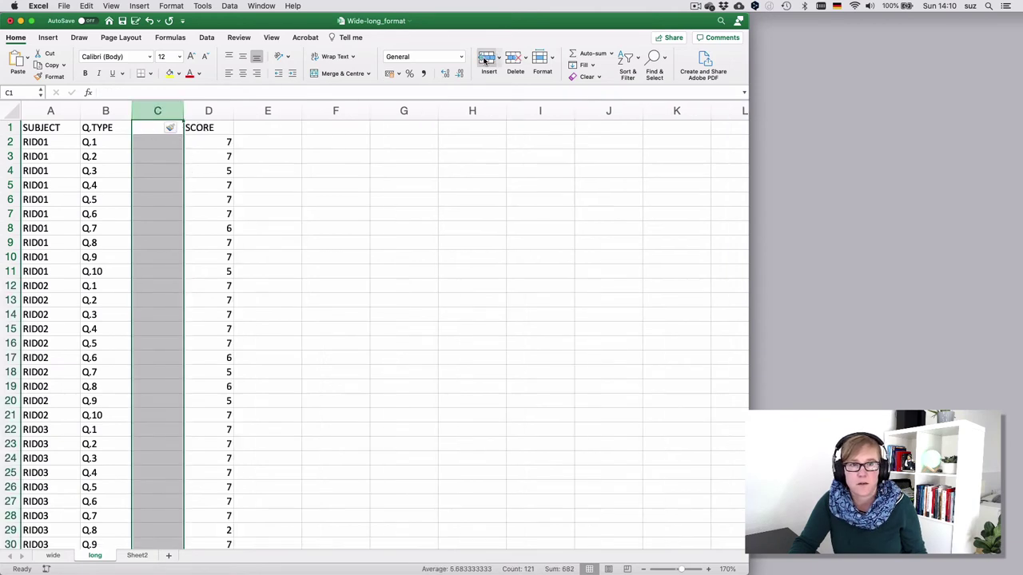
Enter the header Q.VERSION in C1 for the new column.
{"action": "left_click", "coordinate": [145, 128]}
{"action": "type", "text": "Q"}
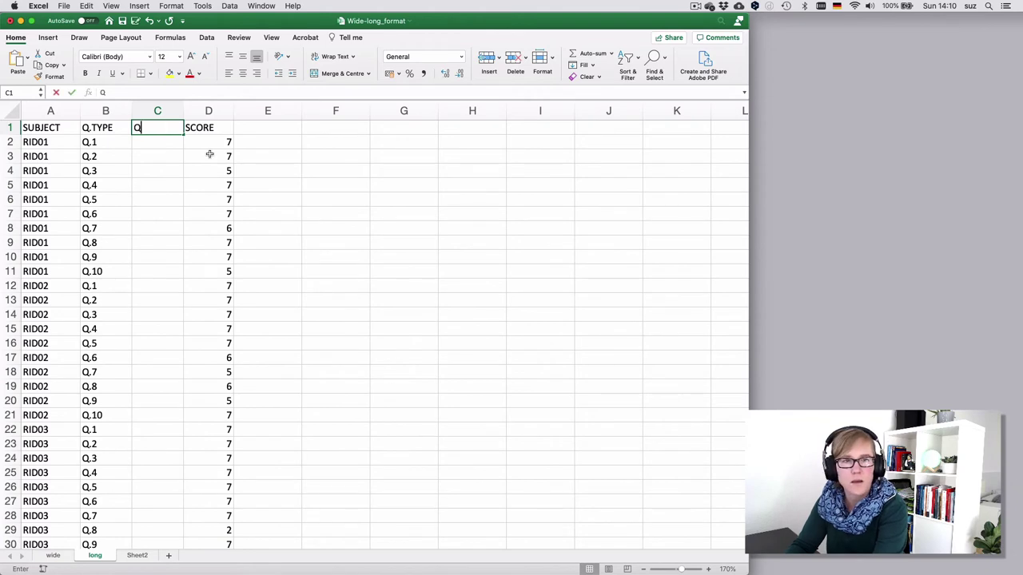
{"action": "type", "text": ".Version"}
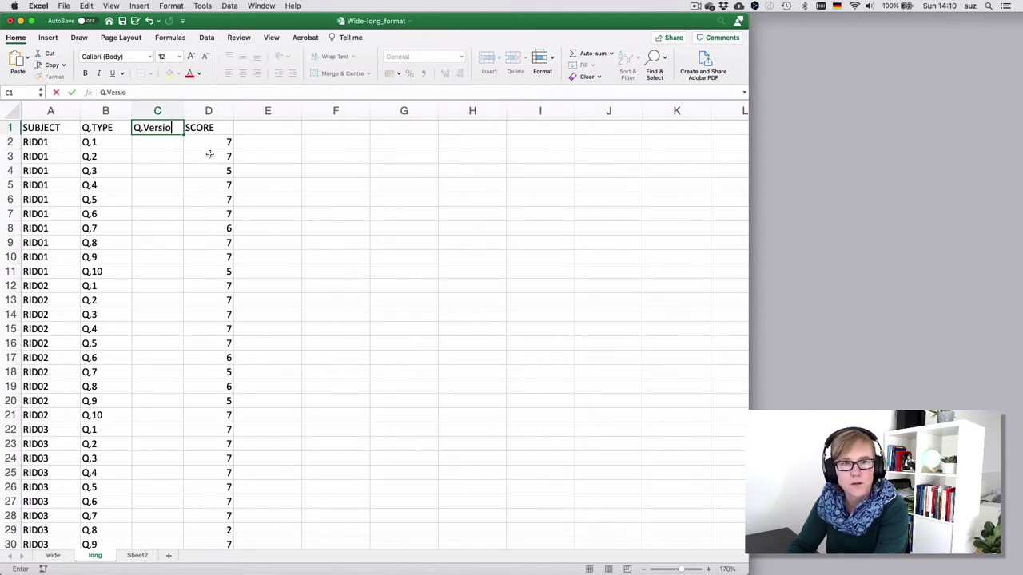
{"action": "key", "text": "BackSpace"}
{"action": "key", "text": "BackSpace"}
{"action": "key", "text": "BackSpace"}
{"action": "key", "text": "BackSpace"}
{"action": "key", "text": "BackSpace"}
{"action": "key", "text": "BackSpace"}
{"action": "type", "text": "ERSION"}
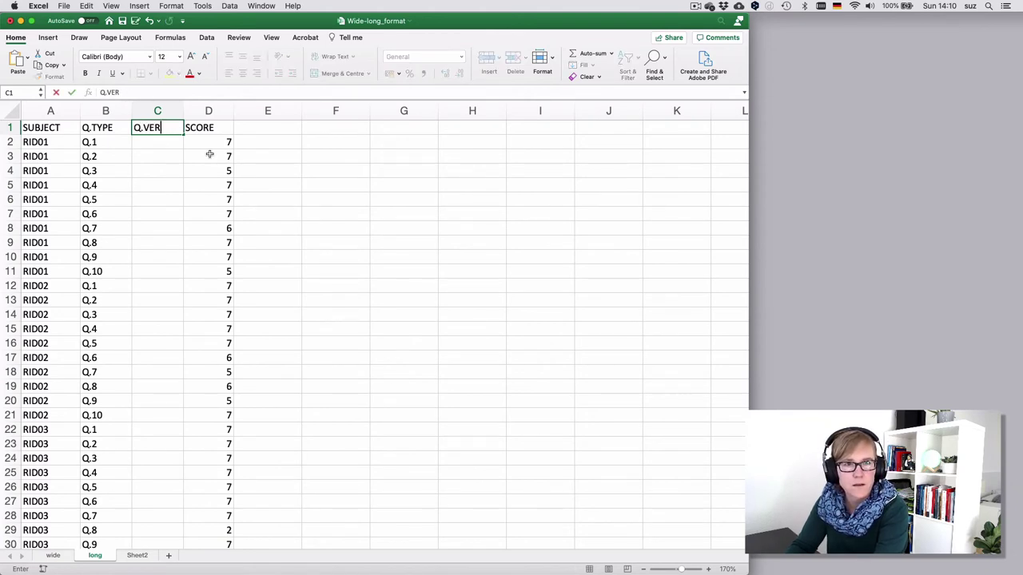
{"action": "key", "text": "Return"}
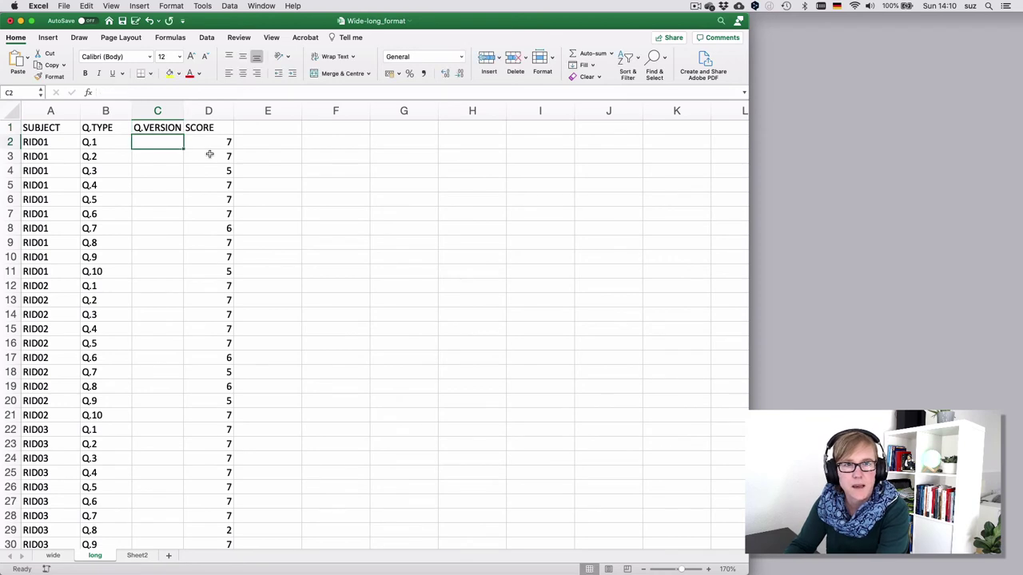
Enter v1 in C2 for RID01's Q.1 row and v2 in C12 for RID02's Q.1 row.
{"action": "type", "text": "v1"}
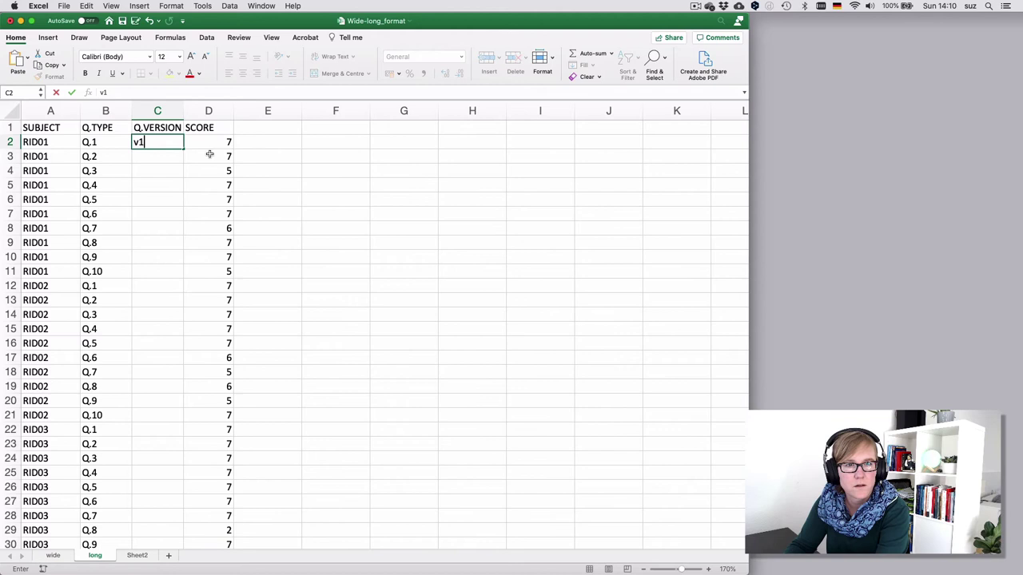
{"action": "key", "text": "Return"}
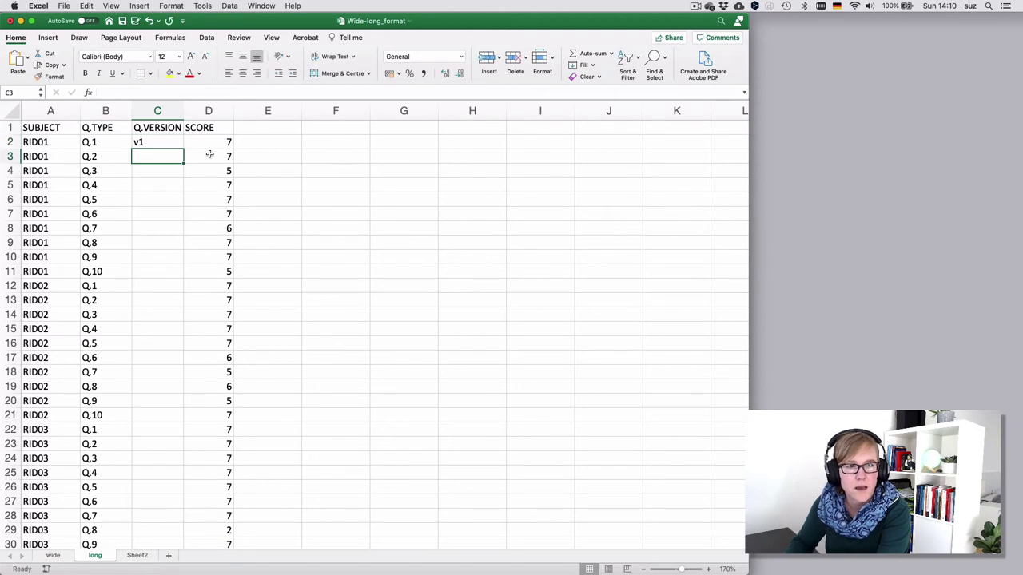
{"action": "left_click", "coordinate": [146, 288]}
{"action": "type", "text": "v2"}
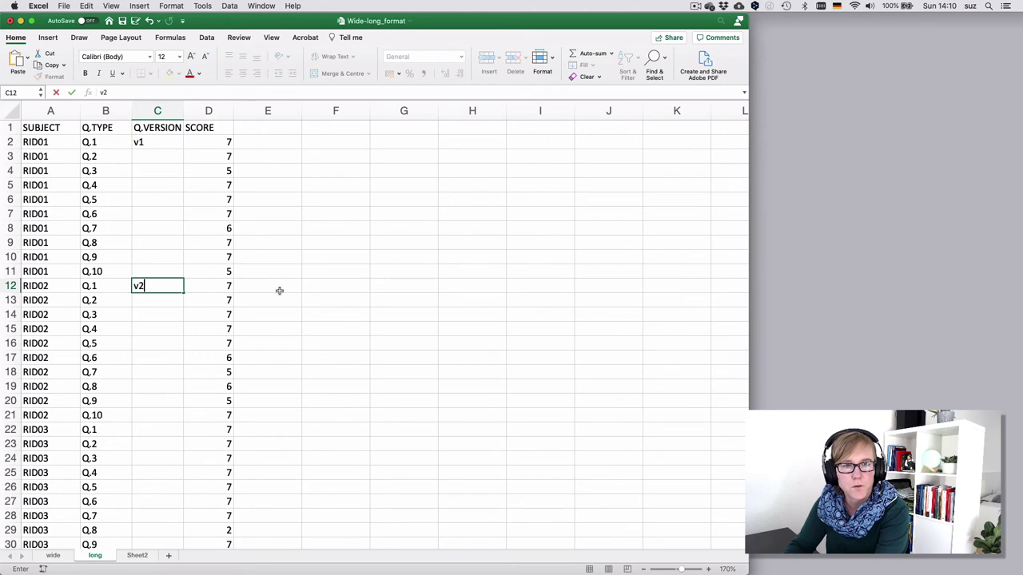
{"action": "key", "text": "Return"}
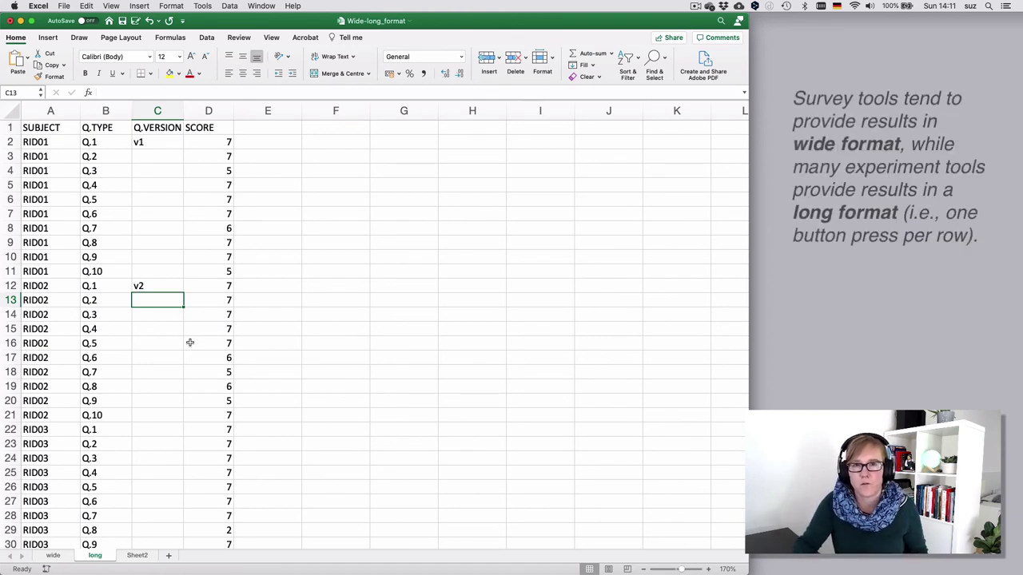
Return to the wide sheet and examine the subject averages in L2:L13.
{"action": "left_click", "coordinate": [53, 556]}
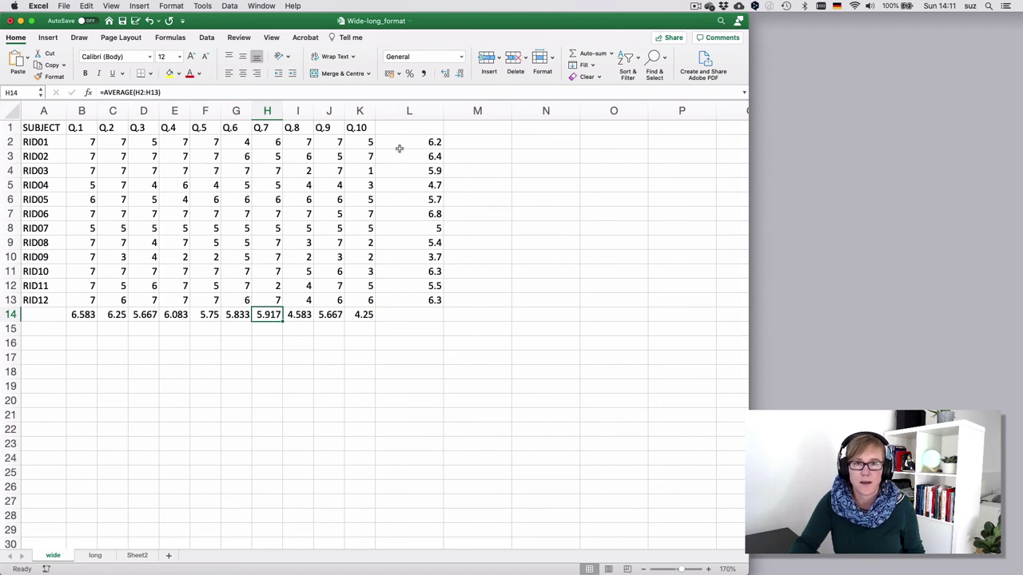
{"action": "left_click_drag", "start_coordinate": [394, 144], "coordinate": [400, 302]}
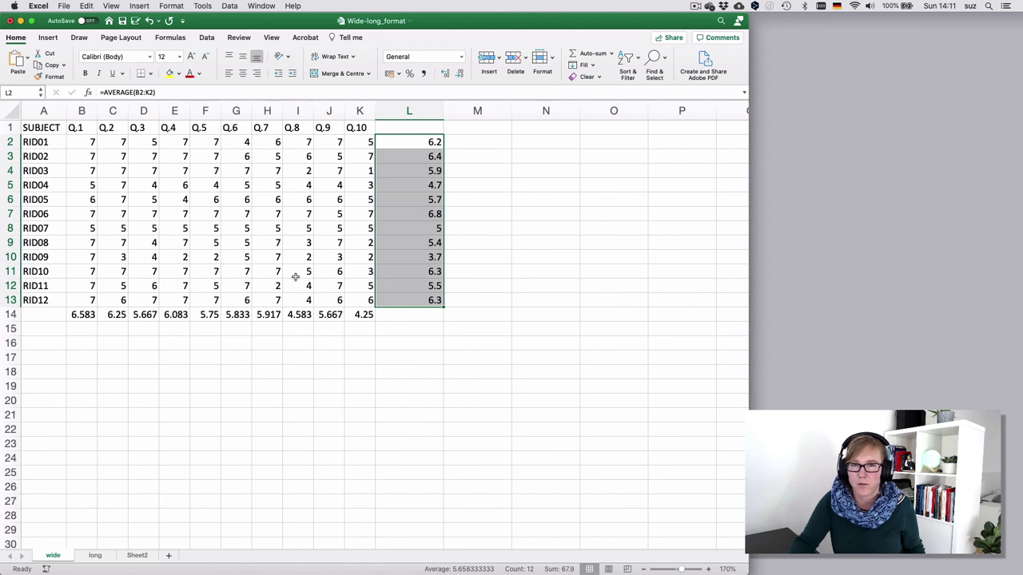